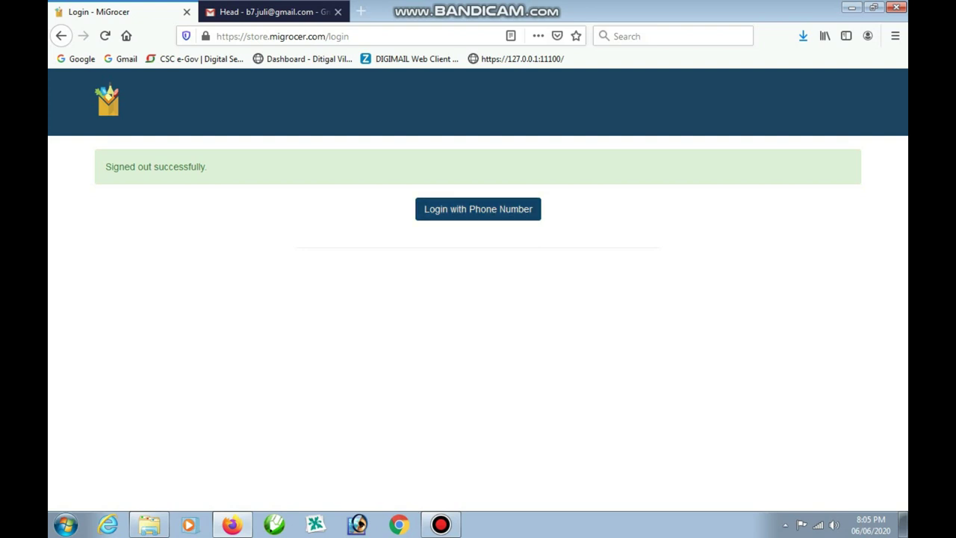
# Sign in with the store's phone number under country code 91 and the one-time code
pyautogui.click(478, 209)
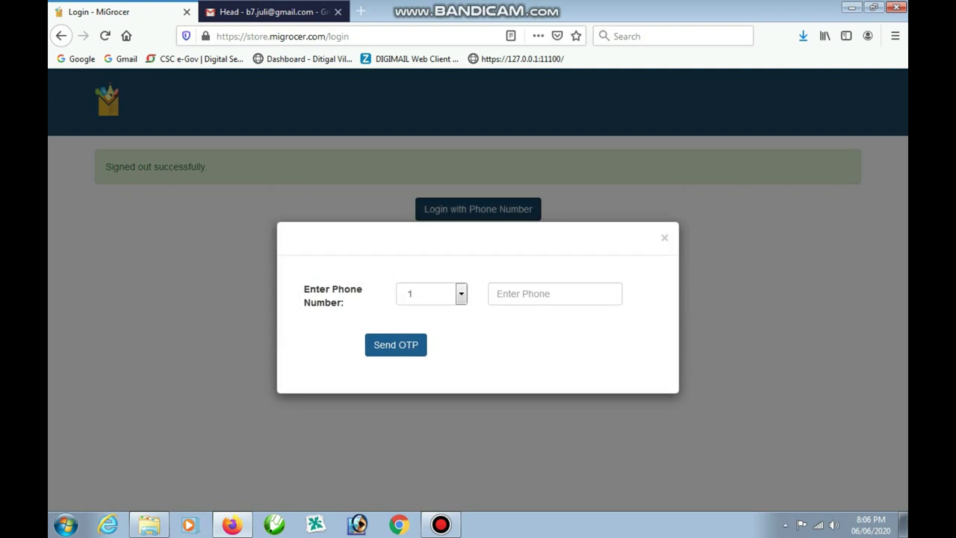
pyautogui.click(432, 294)
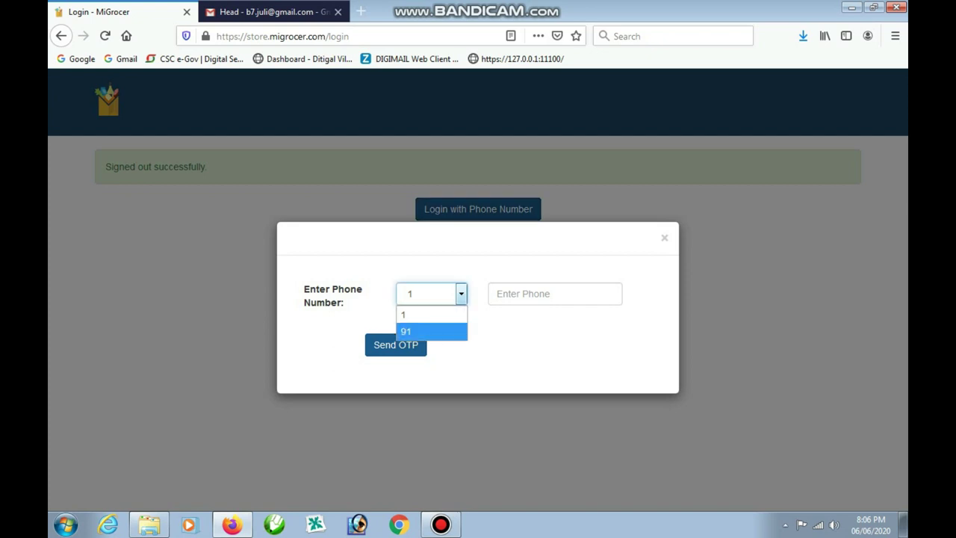
pyautogui.click(432, 331)
pyautogui.click(554, 294)
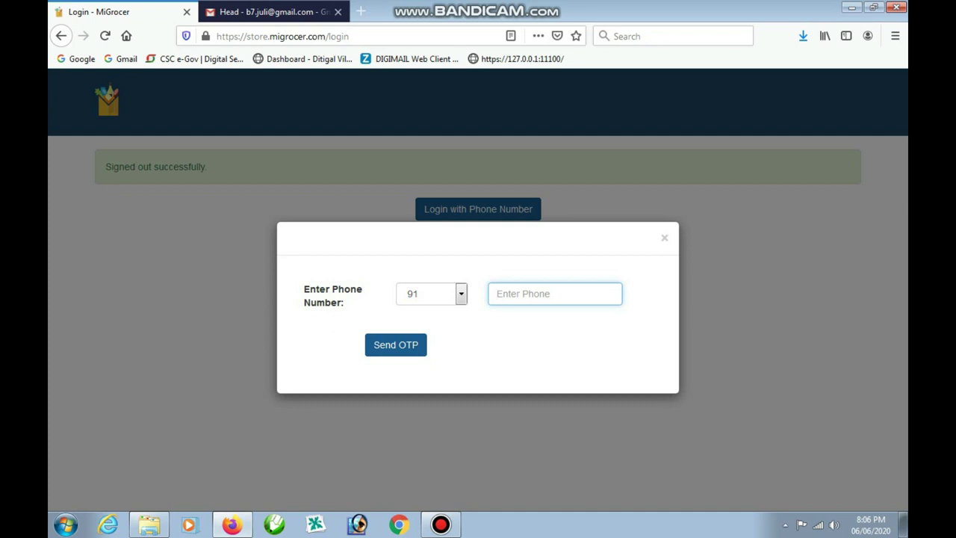
pyautogui.hotkey('ctrl', 'v')
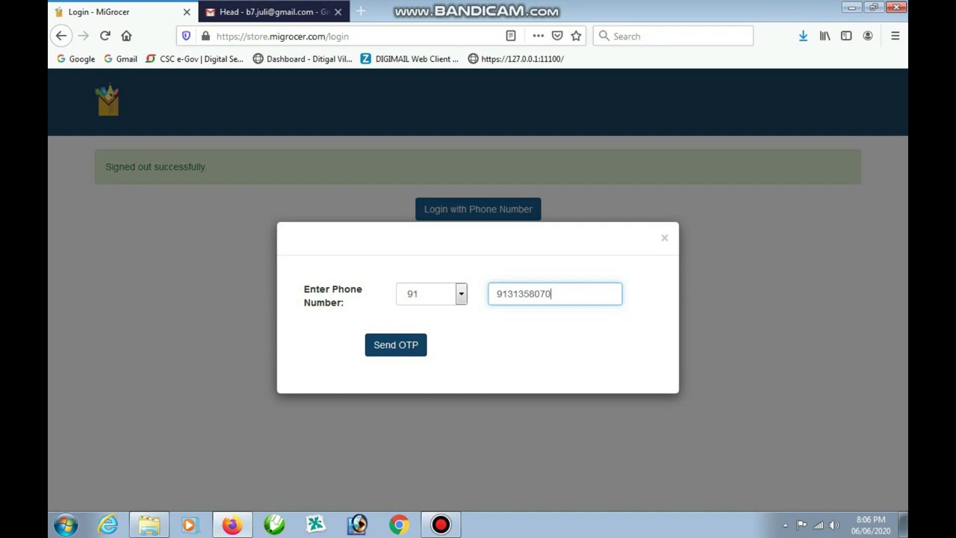
pyautogui.click(396, 345)
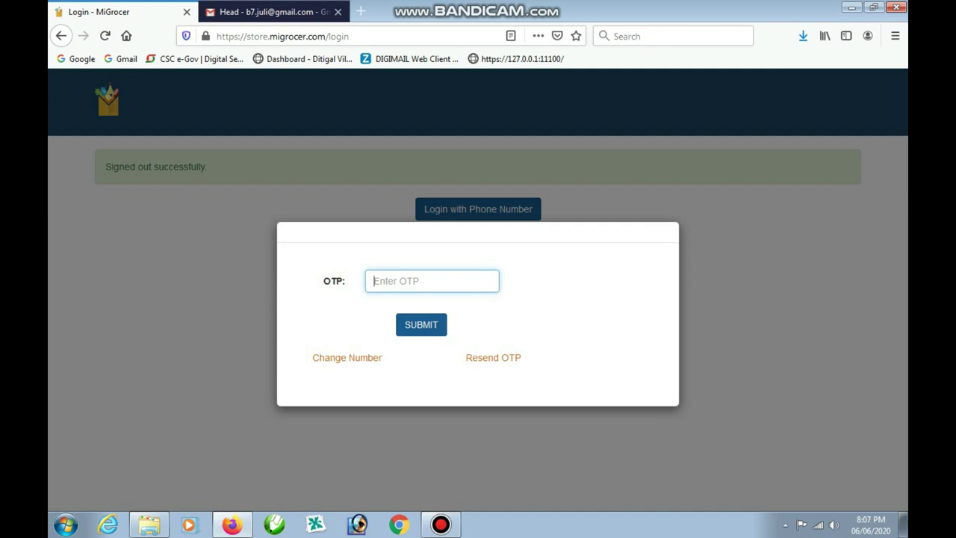
pyautogui.press('Return')
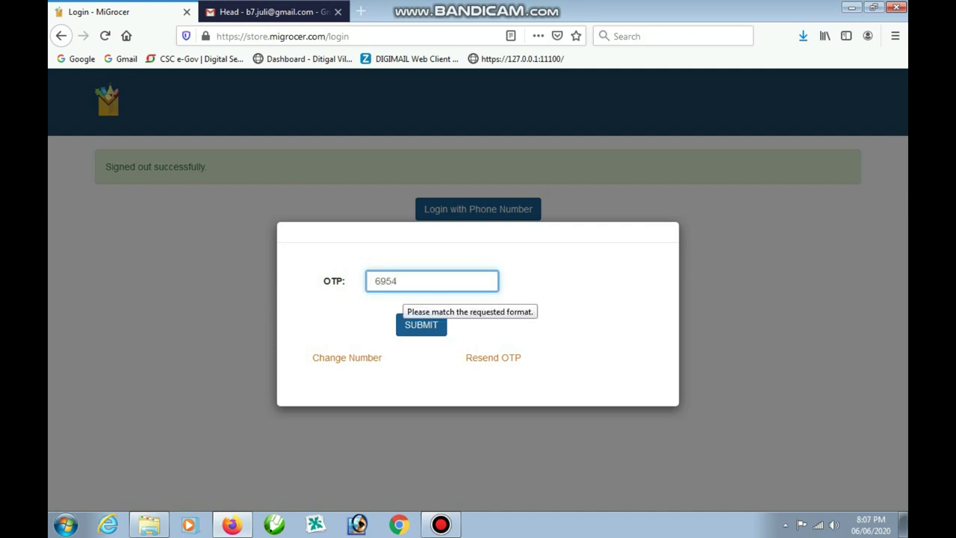
pyautogui.press('Return')
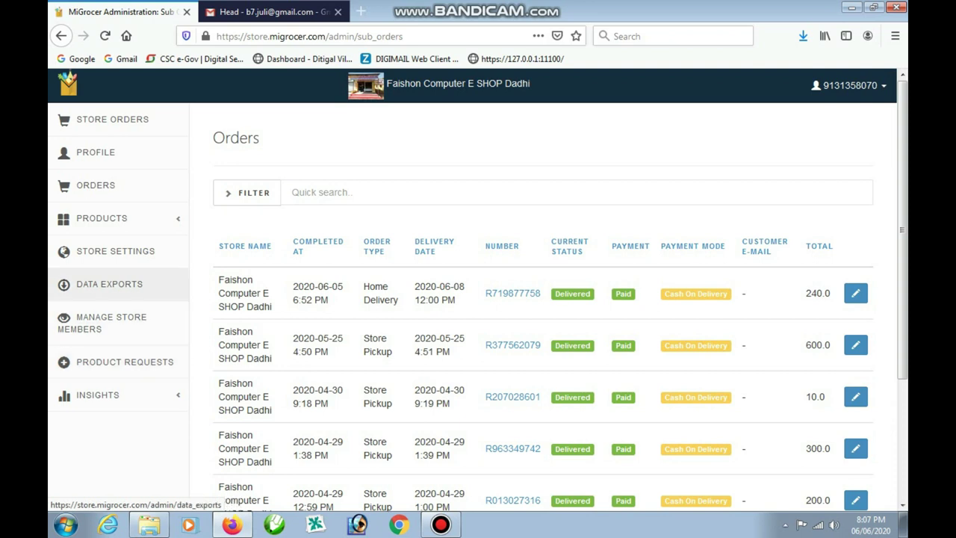
# Scroll down and back up the Orders list of seven delivered, paid orders
pyautogui.scroll(-3, 120, 284)
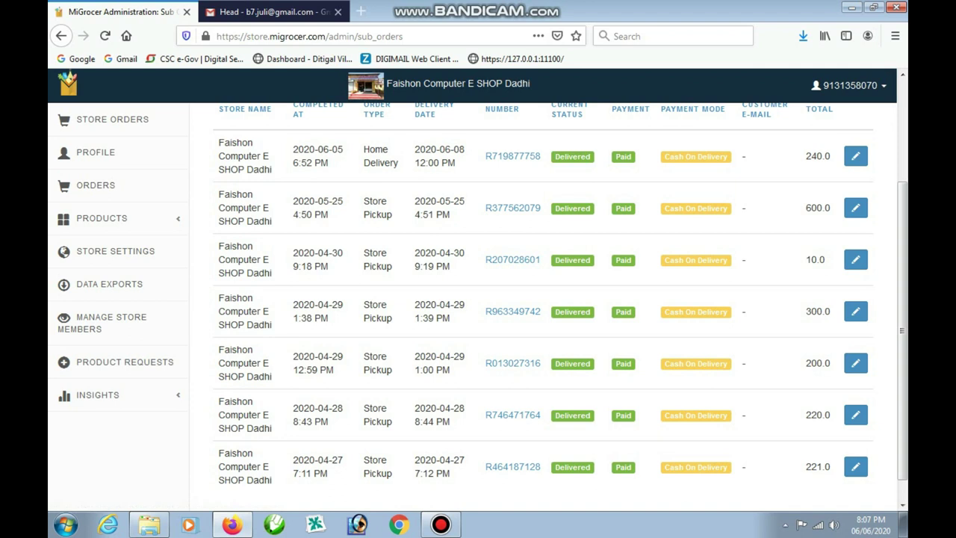
pyautogui.scroll(3, 543, 299)
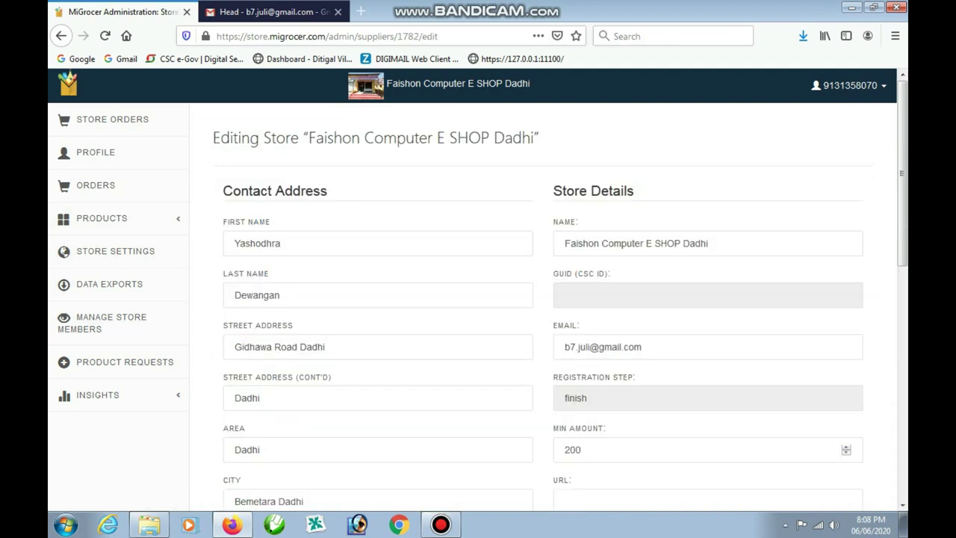
# Open the store's profile edit page and select the store name field's text
pyautogui.click(96, 152)
pyautogui.click(708, 243)
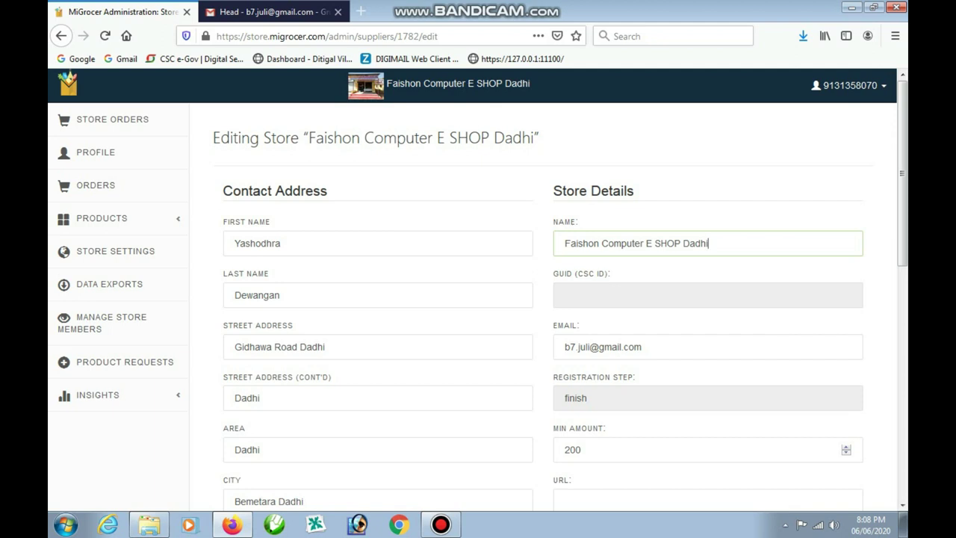
pyautogui.moveTo(708, 244); pyautogui.dragTo(565, 244)
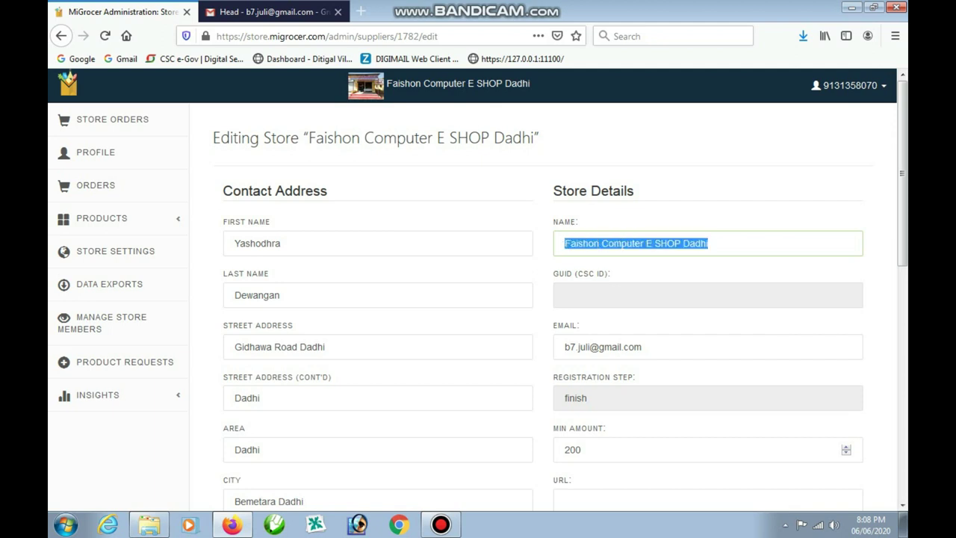
pyautogui.click(708, 244)
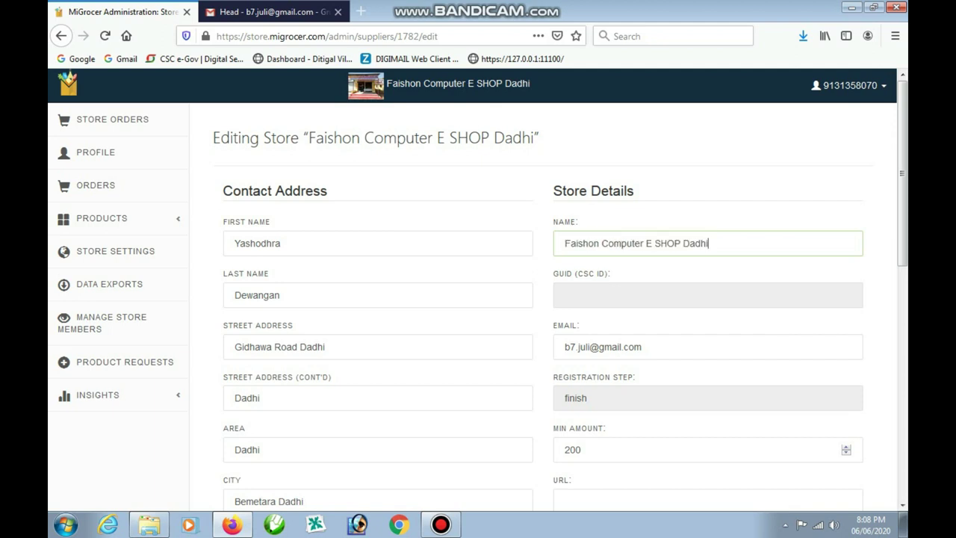
pyautogui.moveTo(708, 244); pyautogui.dragTo(565, 243)
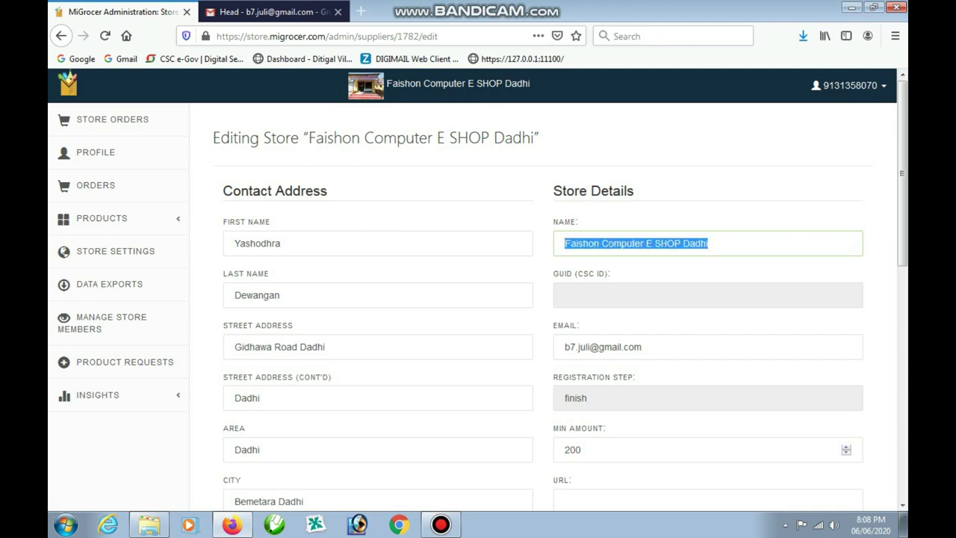
pyautogui.click(708, 244)
# Scroll down the edit page and select the store's phone number field's contents
pyautogui.scroll(-3, 546, 306)
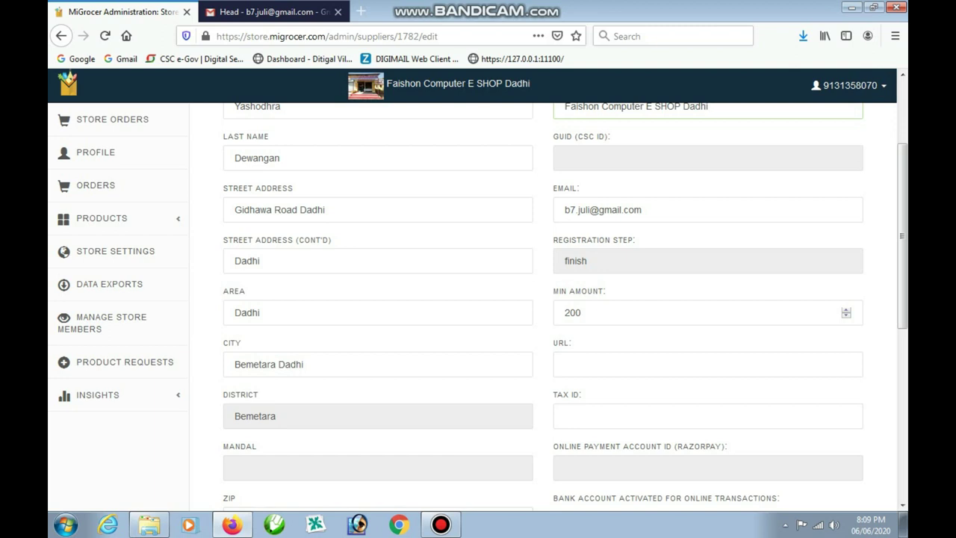
pyautogui.scroll(-1, 565, 306)
pyautogui.scroll(-8, 566, 306)
pyautogui.click(290, 354)
pyautogui.moveTo(290, 354); pyautogui.dragTo(233, 354)
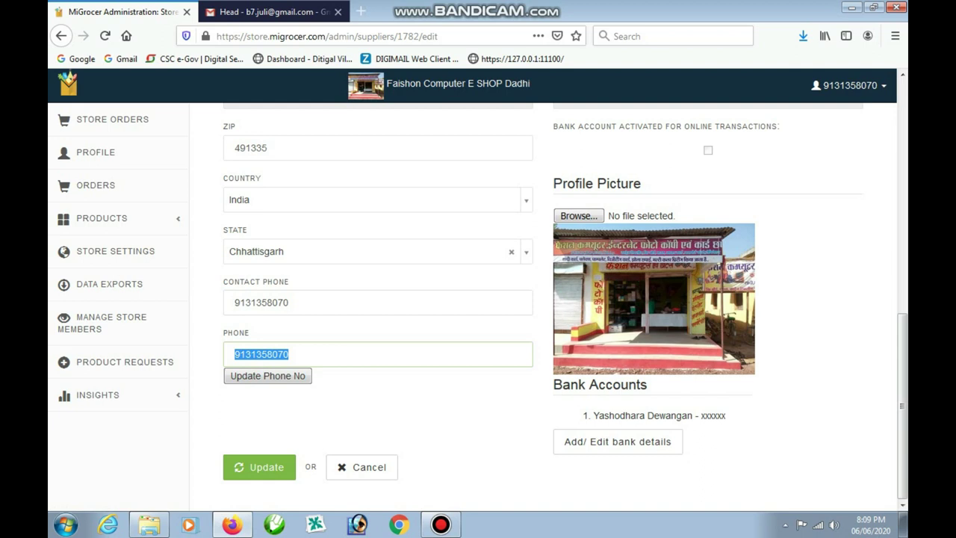
pyautogui.click(233, 354)
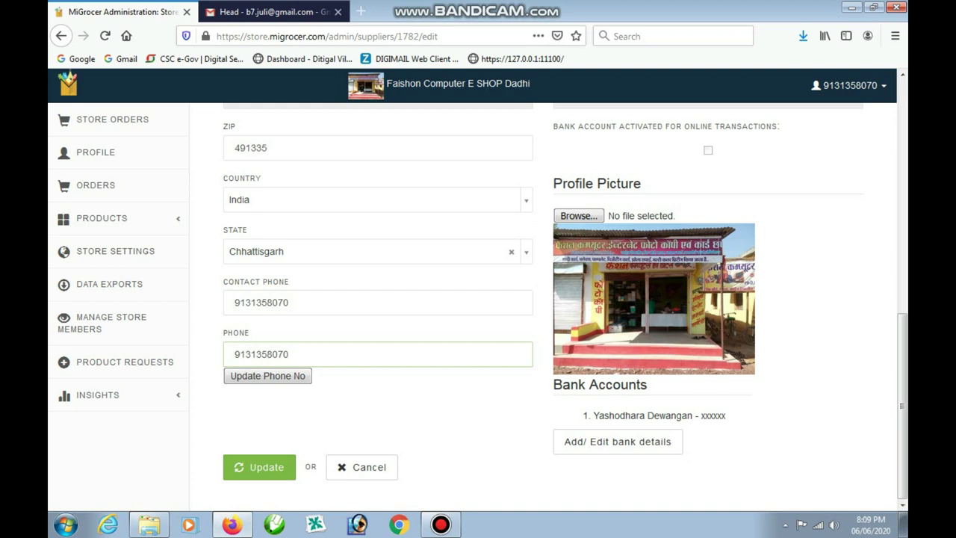
pyautogui.press('Tab')
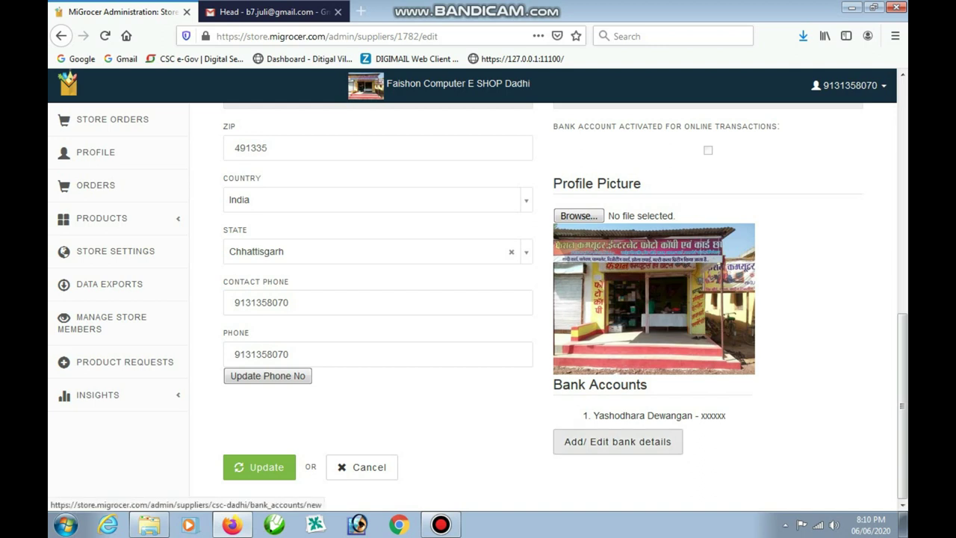
# Save the store's bank details via the Add/Edit bank details form, then review the edit page
pyautogui.click(618, 442)
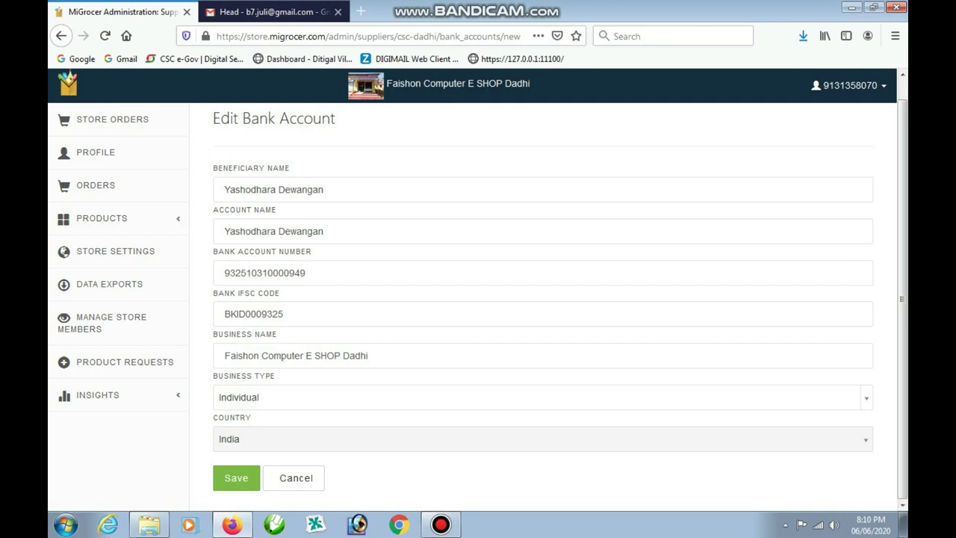
pyautogui.click(368, 356)
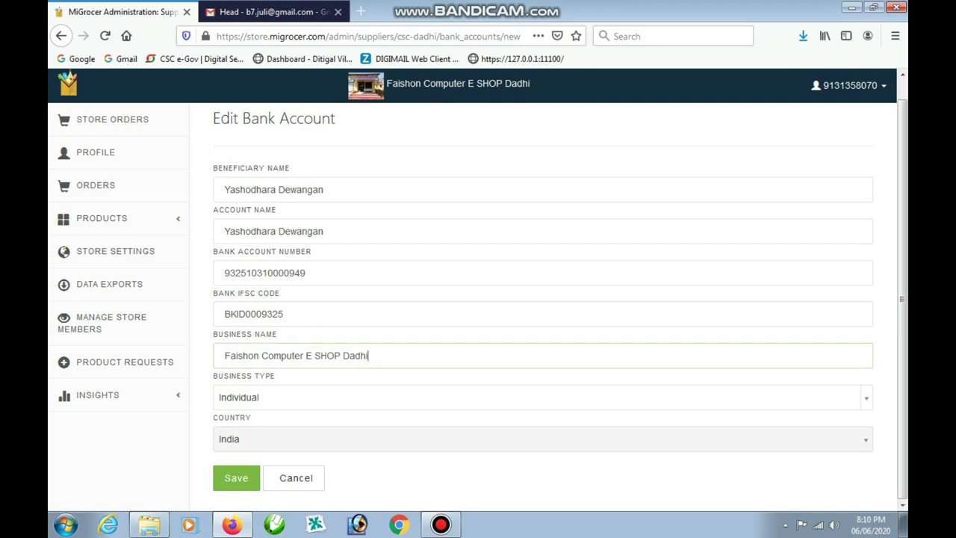
pyautogui.press('Return')
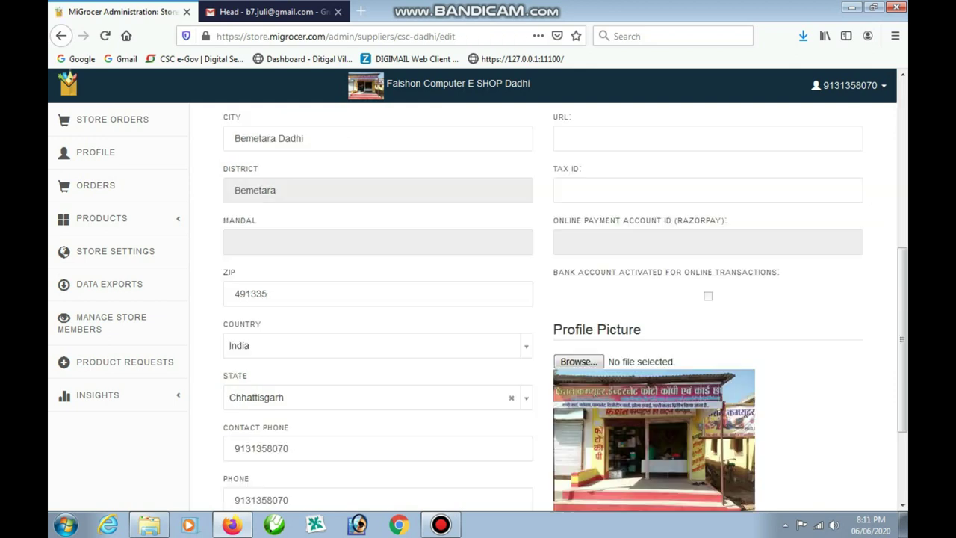
pyautogui.scroll(1, 543, 306)
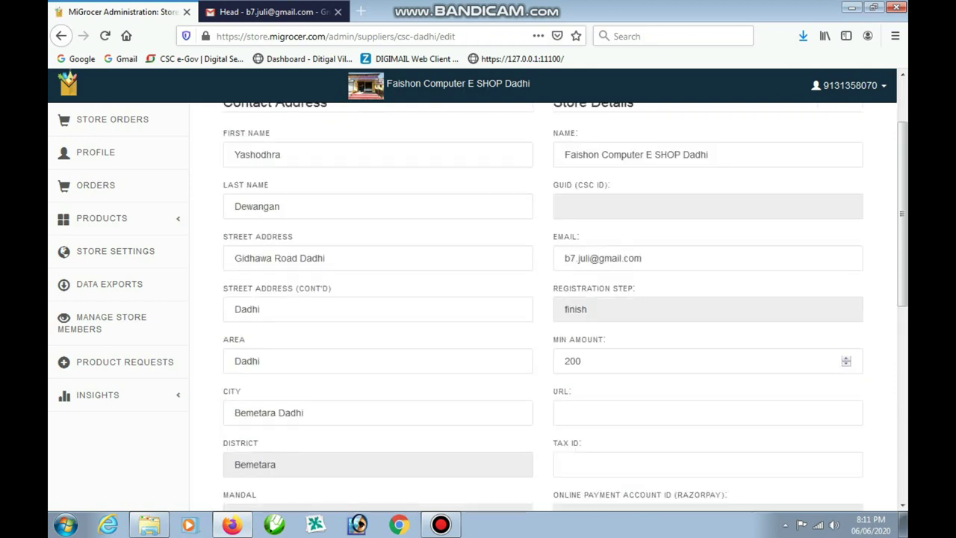
pyautogui.scroll(-5, 543, 306)
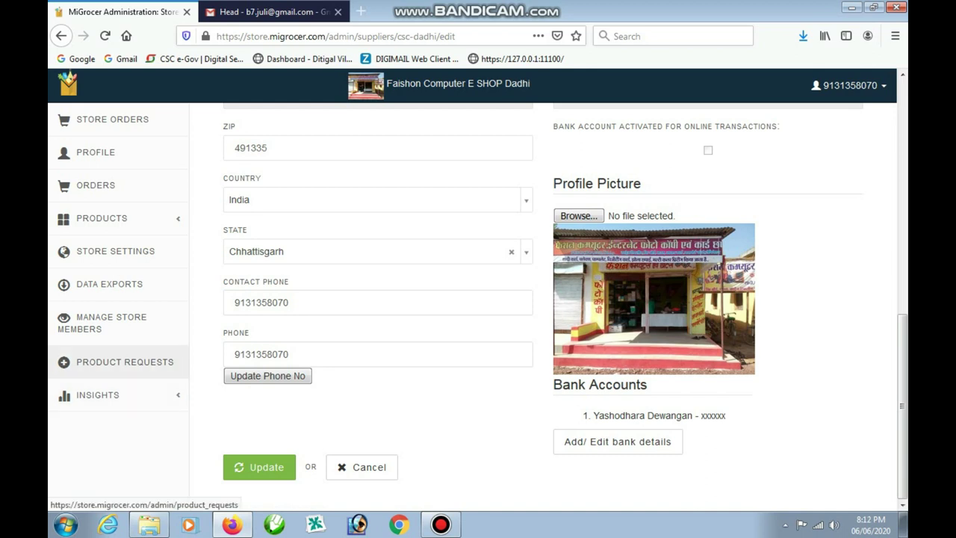
# Go to Requested Products and start a New Product Request
pyautogui.click(125, 361)
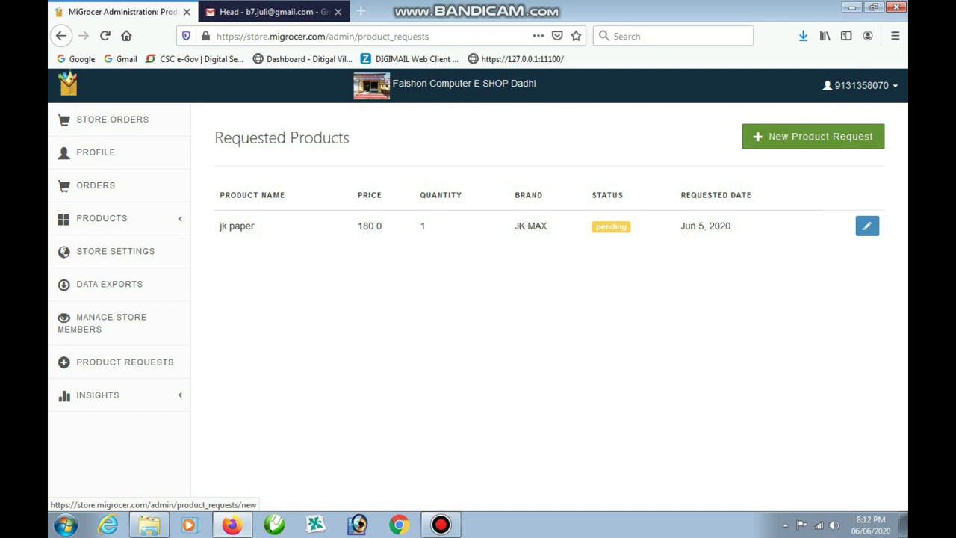
pyautogui.click(814, 136)
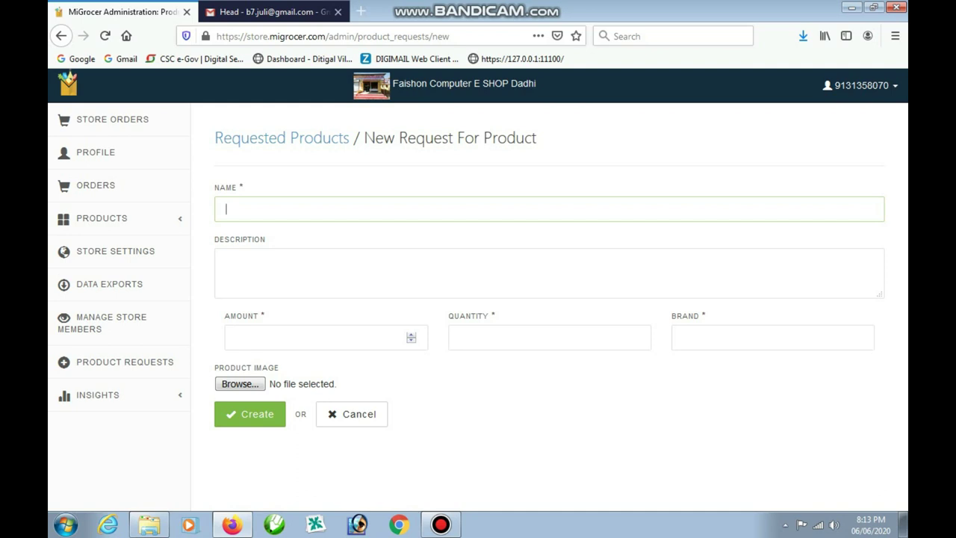
# Enter name 'mouse', its description, amount 229, quantity 1 and brand 'zebronics'
pyautogui.write('mouse')
pyautogui.press('Tab')
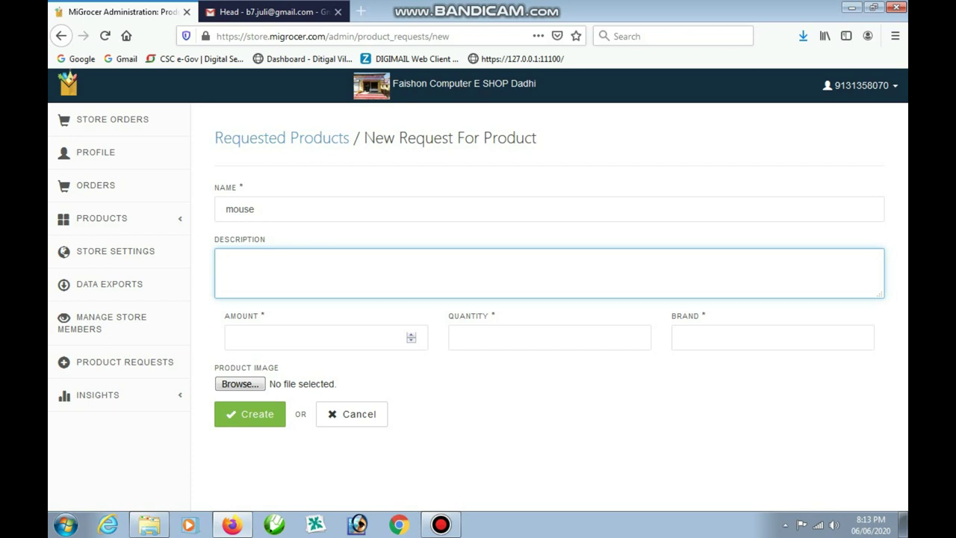
pyautogui.write('zebronics mouse, usb optical mouse')
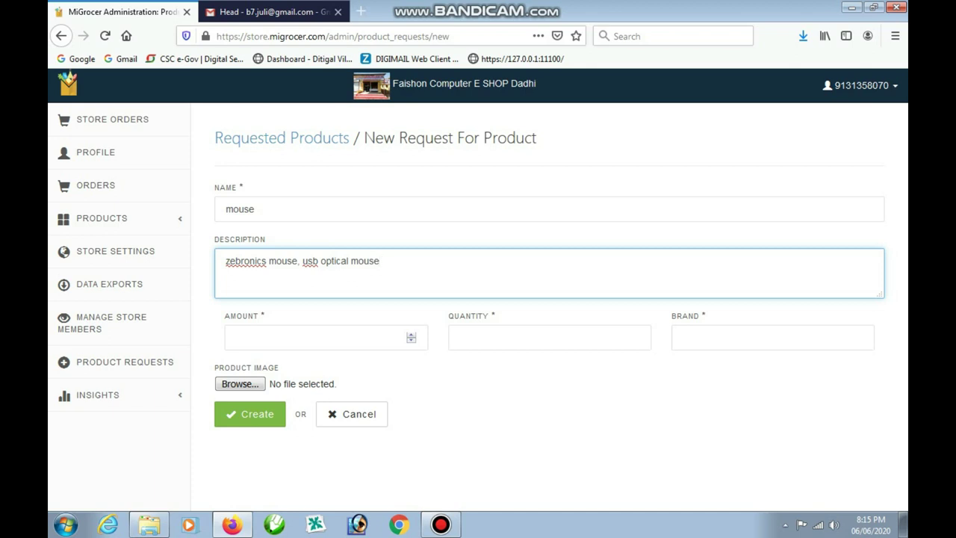
pyautogui.click(247, 338)
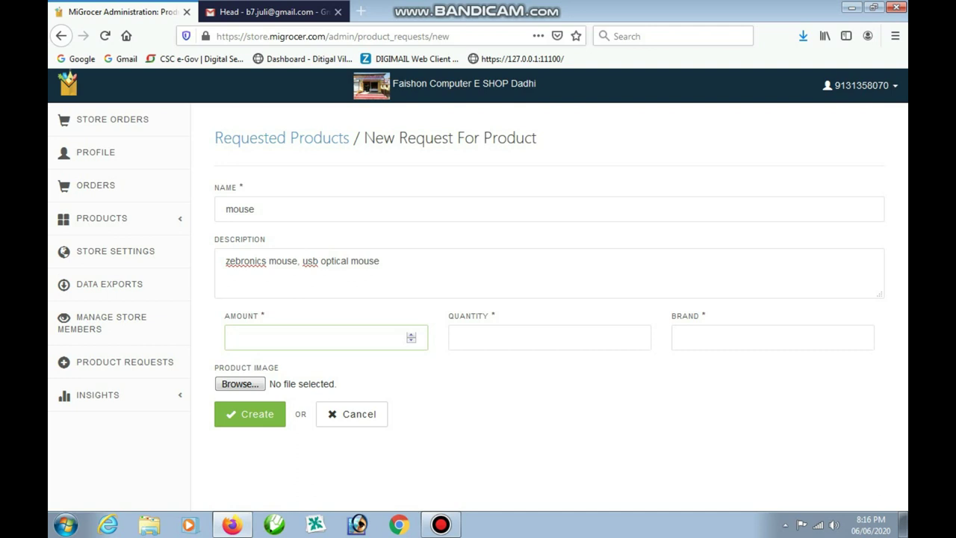
pyautogui.write('229')
pyautogui.press('Return')
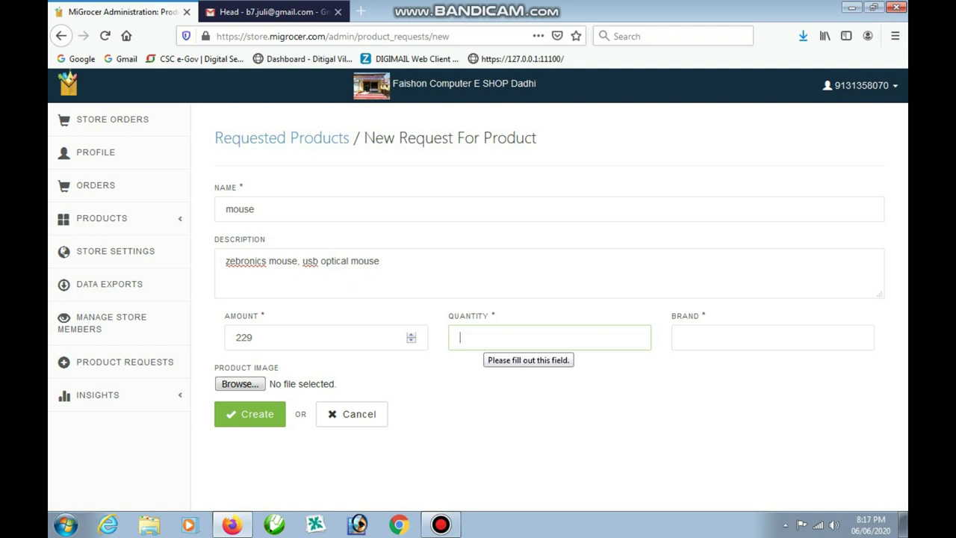
pyautogui.write('1')
pyautogui.click(772, 337)
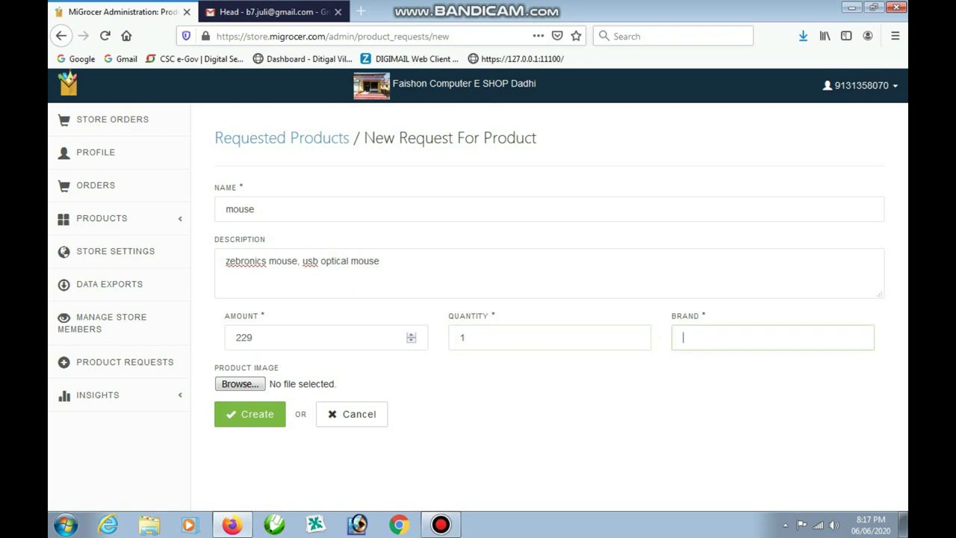
pyautogui.write('zebronics')
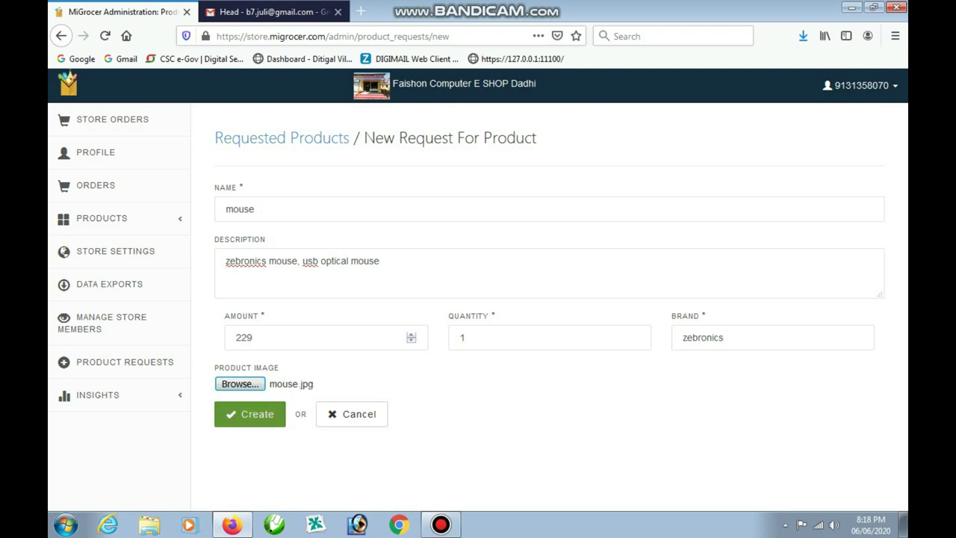
# Create the mouse product request, then return to the Orders list and scroll through it
pyautogui.click(249, 414)
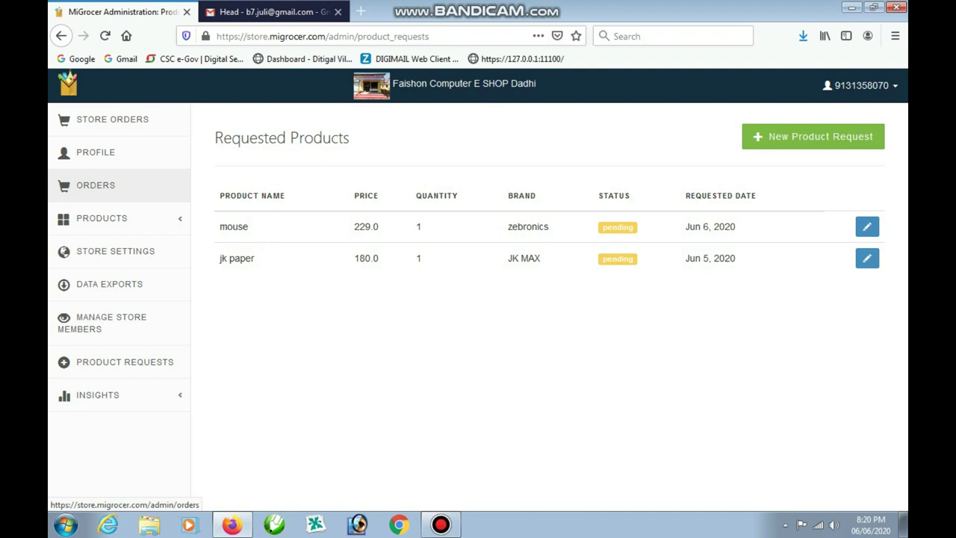
pyautogui.click(96, 185)
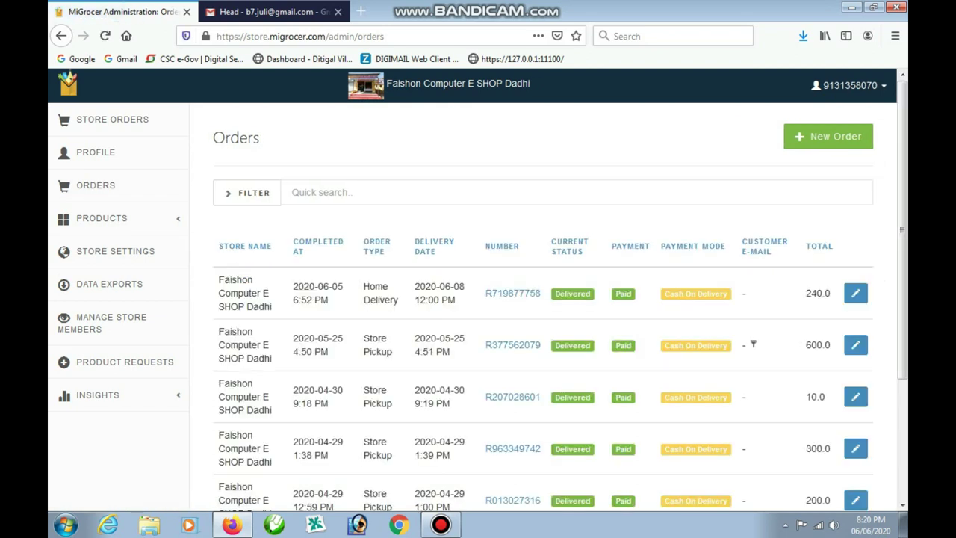
pyautogui.scroll(-4, 753, 344)
pyautogui.scroll(4, 751, 388)
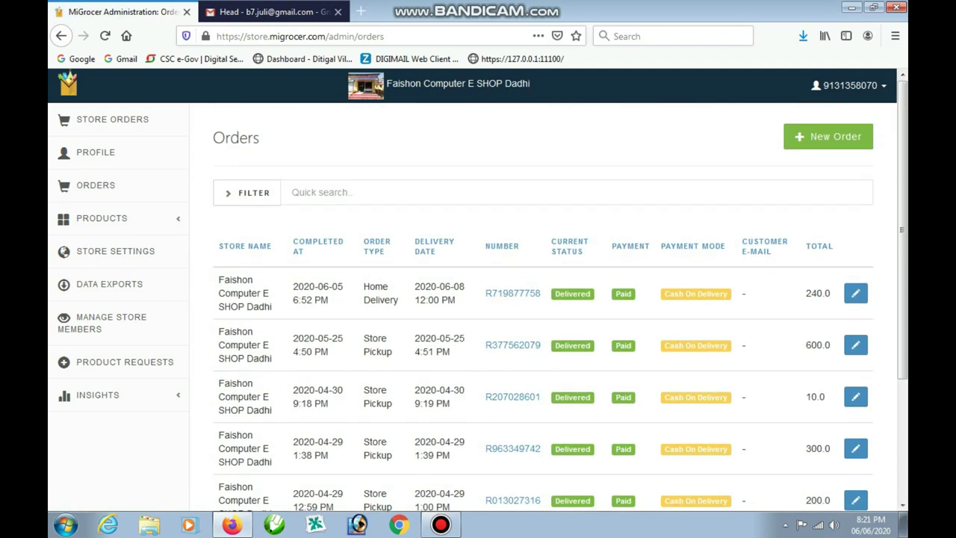